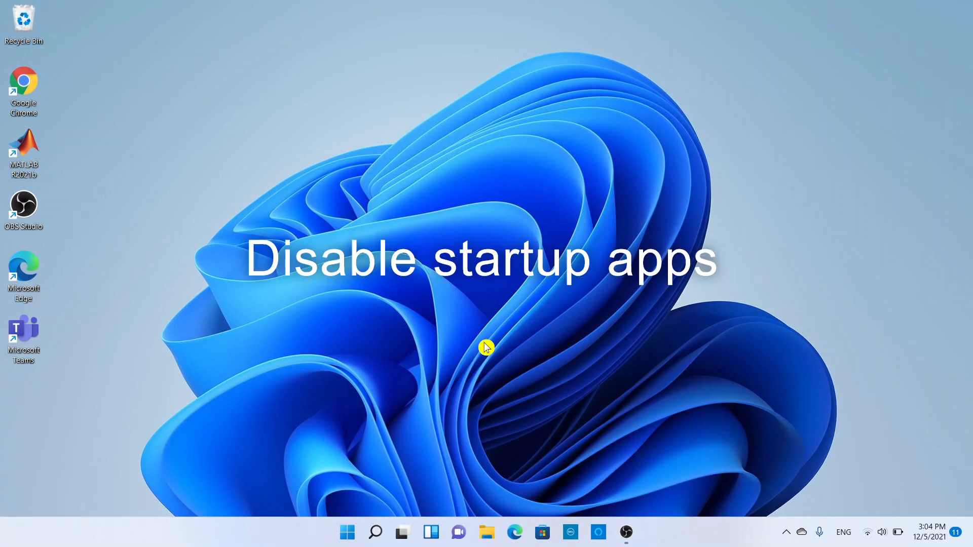
Open Task Manager and show its list of startup apps
{"action": "right_click", "coordinate": [350, 535]}
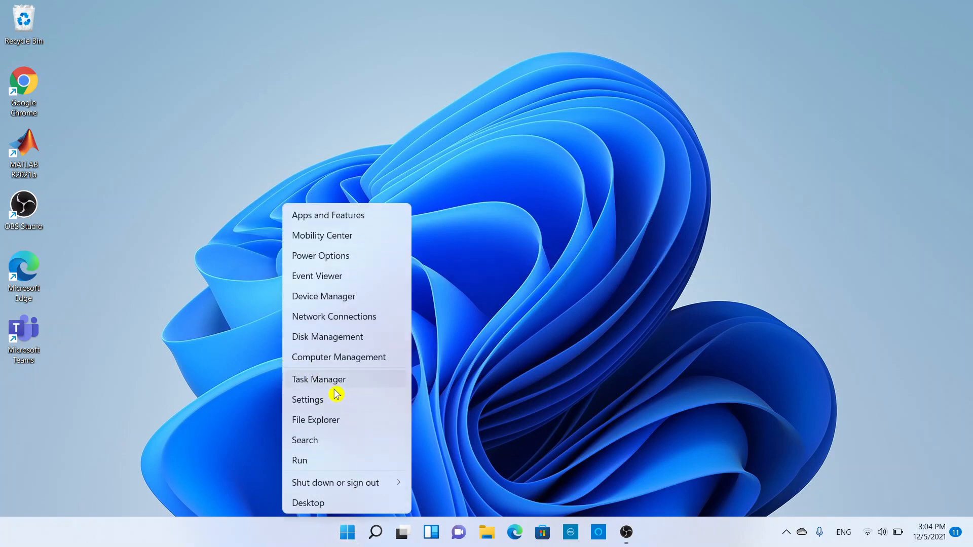
{"action": "left_click", "coordinate": [363, 387]}
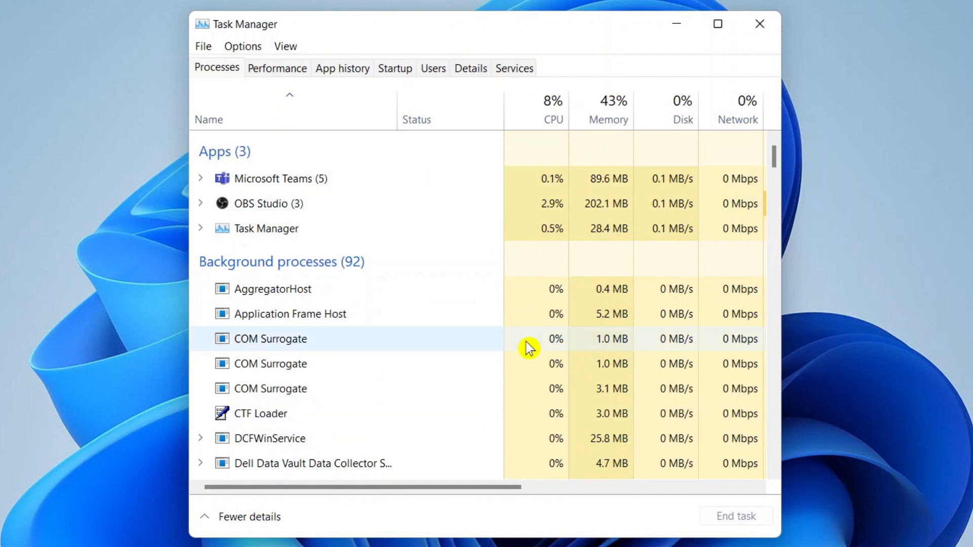
{"action": "left_click", "coordinate": [399, 76]}
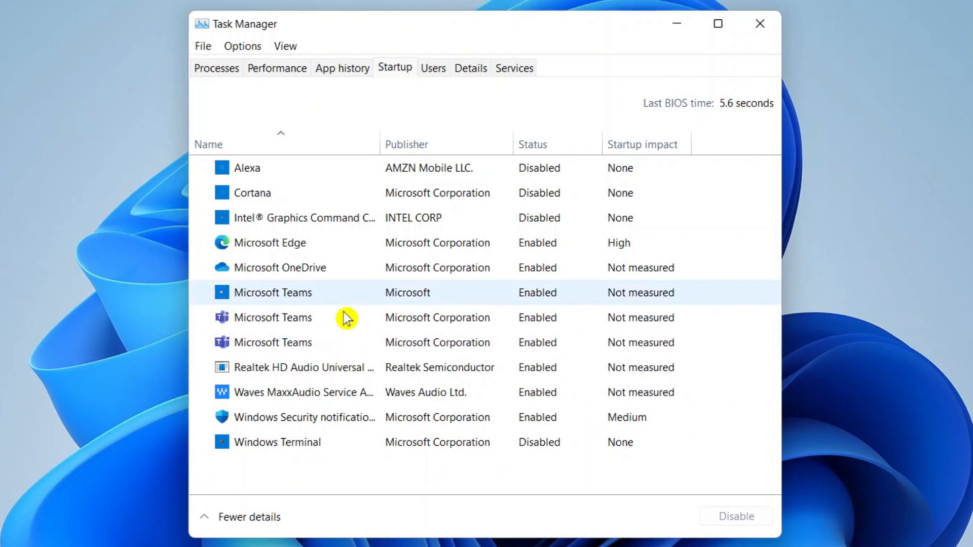
Disable the two Microsoft Teams startup entries published by Microsoft Corporation and close Task Manager
{"action": "left_click", "coordinate": [345, 328]}
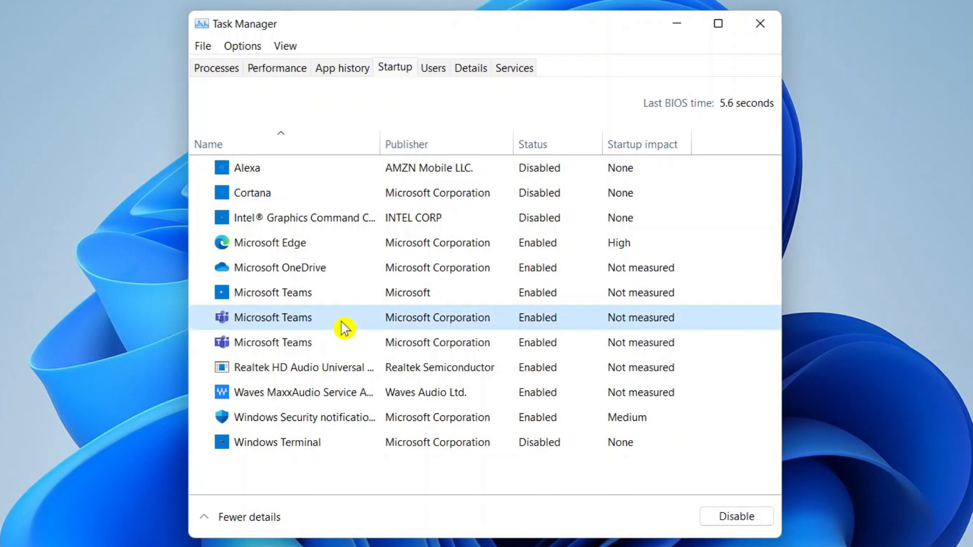
{"action": "left_click", "coordinate": [739, 522]}
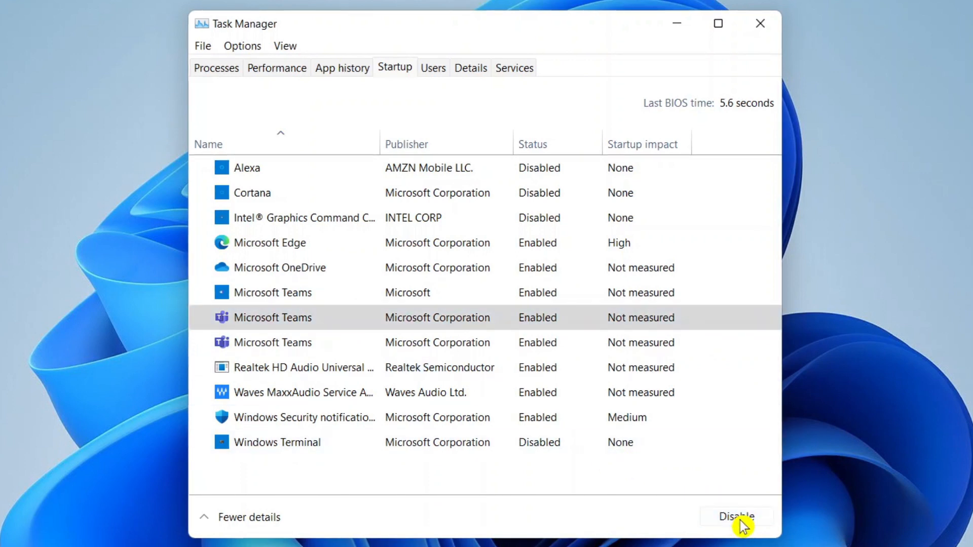
{"action": "left_click", "coordinate": [357, 349]}
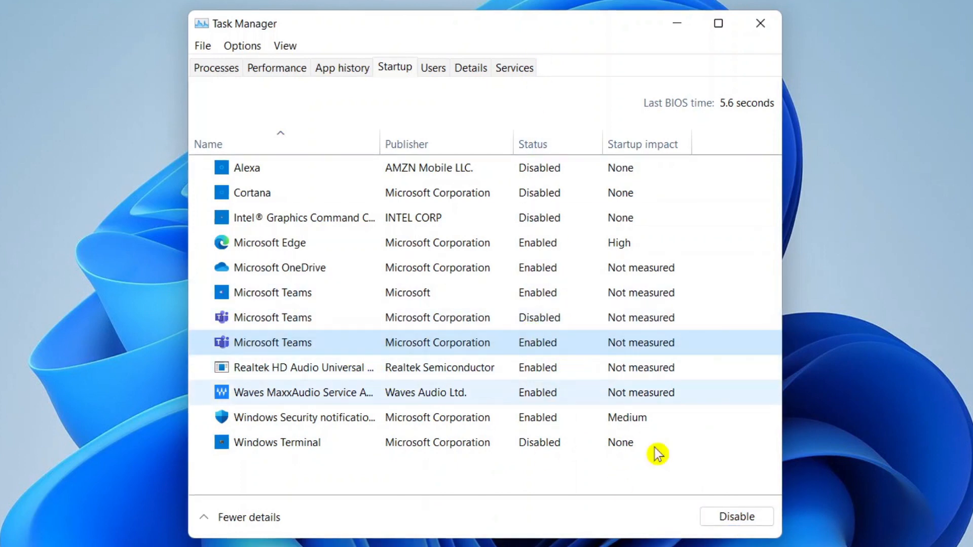
{"action": "left_click", "coordinate": [746, 526]}
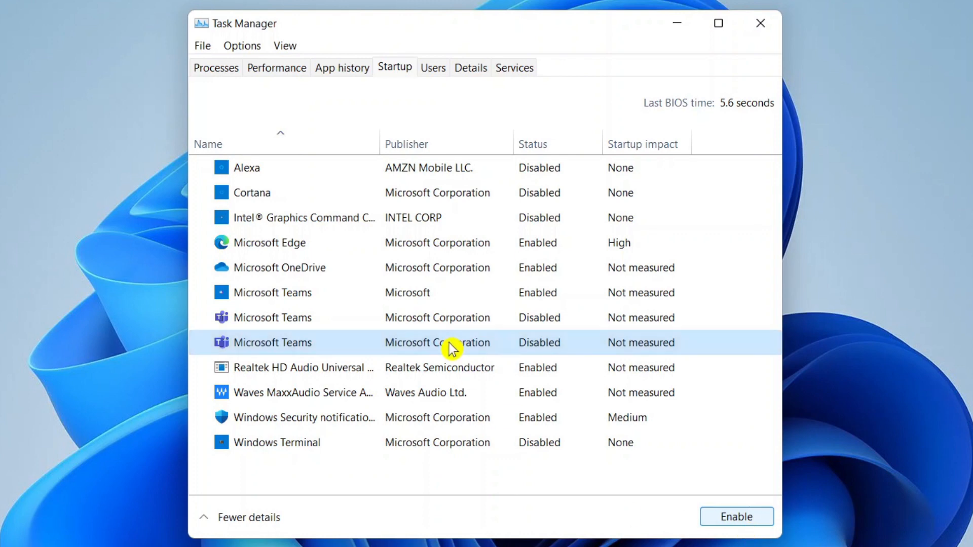
{"action": "left_click", "coordinate": [766, 38]}
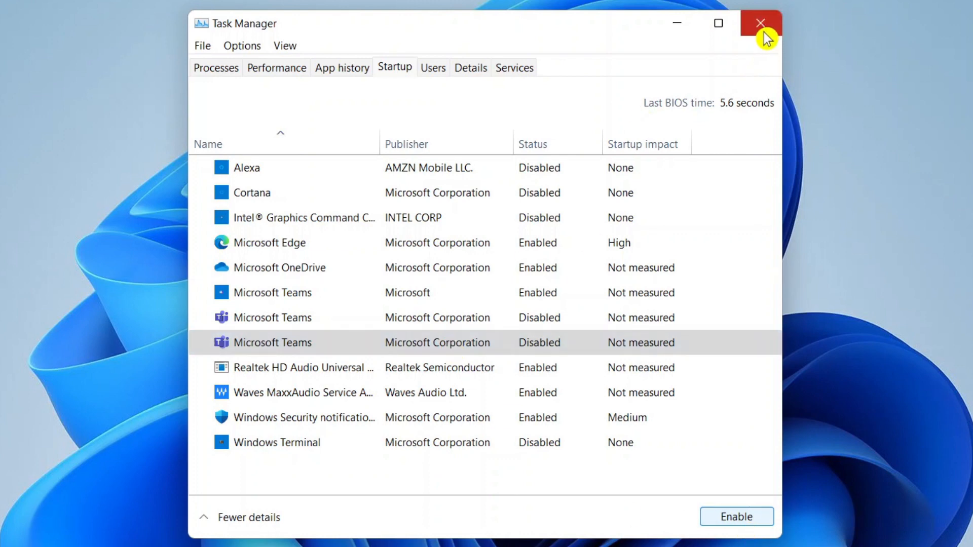
{"action": "left_click", "coordinate": [766, 38]}
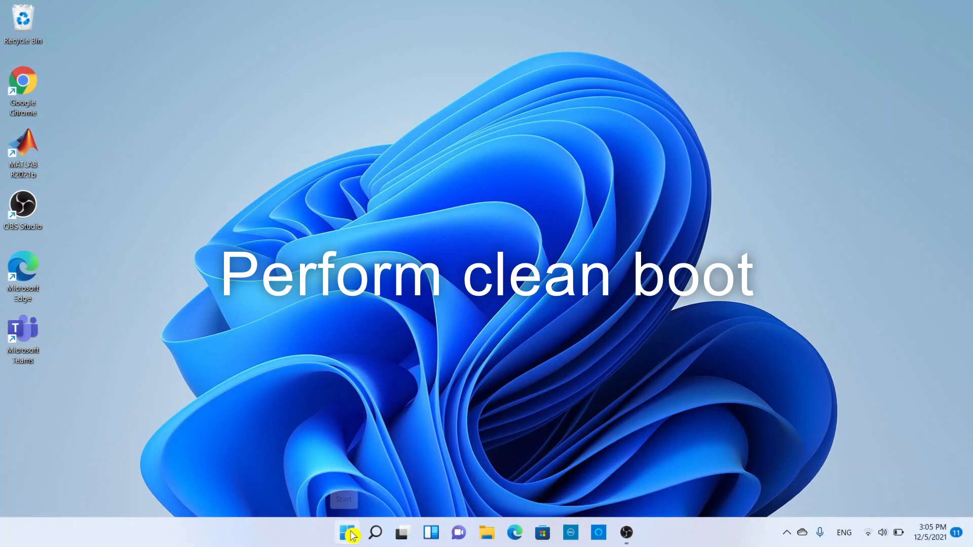
Run msconfig to open System Configuration and disable all the listed services
{"action": "right_click", "coordinate": [352, 535]}
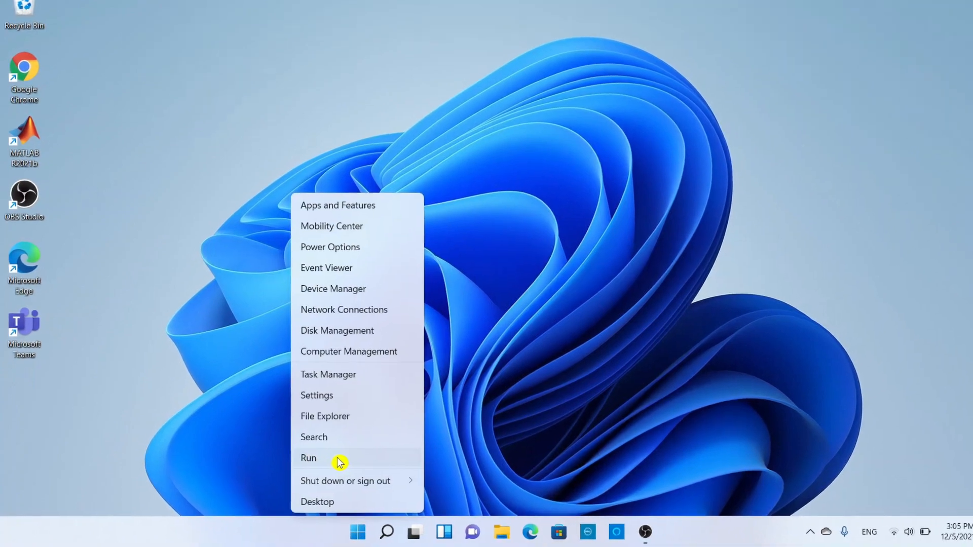
{"action": "left_click", "coordinate": [329, 462]}
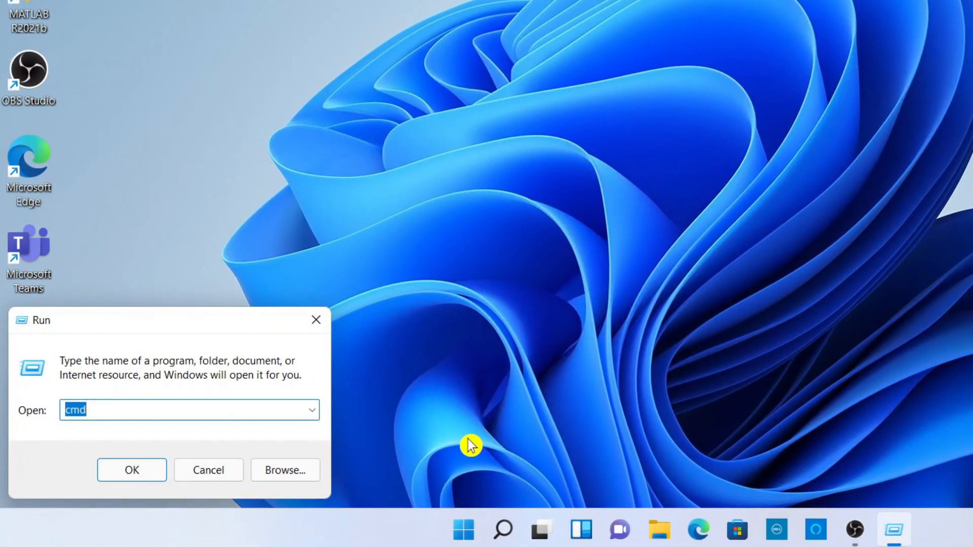
{"action": "type", "text": "msconfig"}
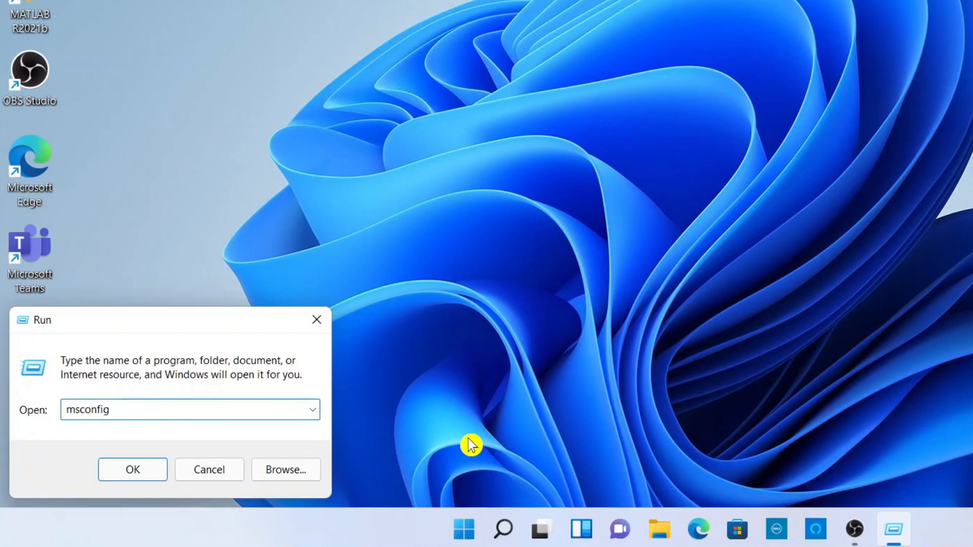
{"action": "left_click", "coordinate": [140, 469]}
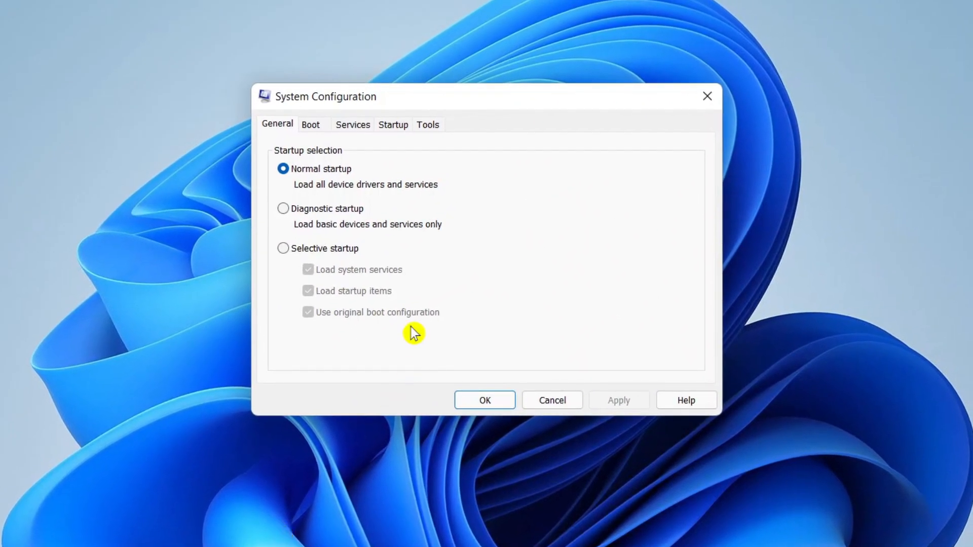
{"action": "left_click", "coordinate": [352, 133]}
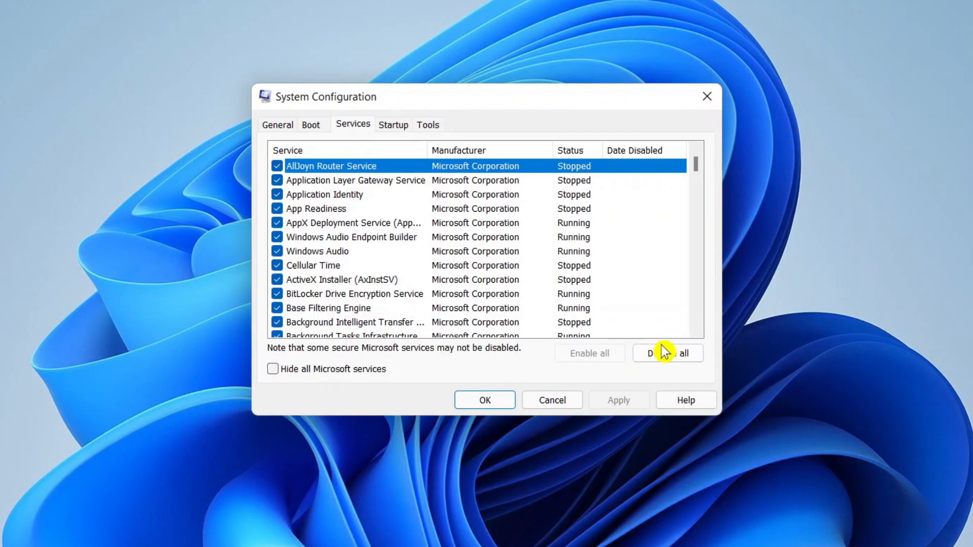
{"action": "left_click", "coordinate": [677, 360]}
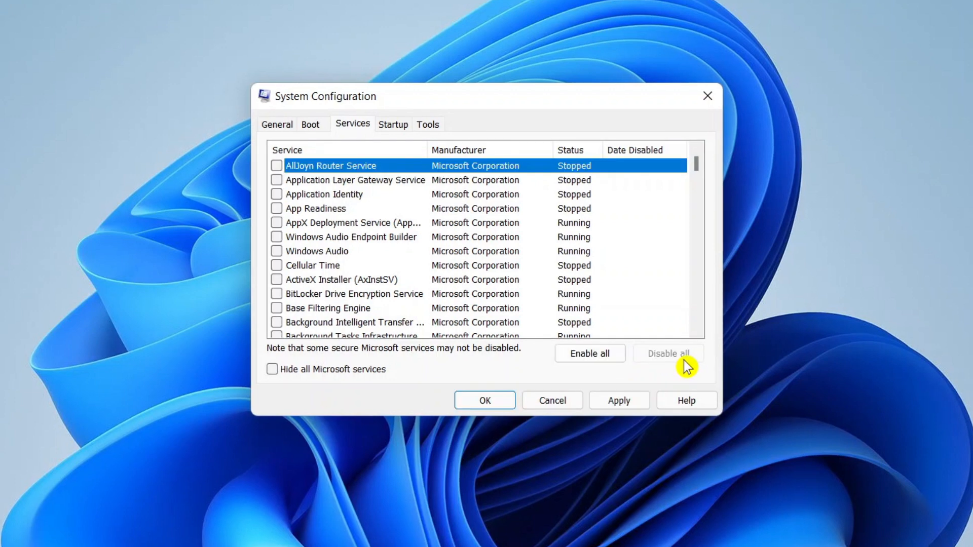
Open Task Manager from System Configuration, examine the publisher and status of the startup apps, and close it
{"action": "left_click", "coordinate": [400, 127]}
{"action": "left_click", "coordinate": [476, 174]}
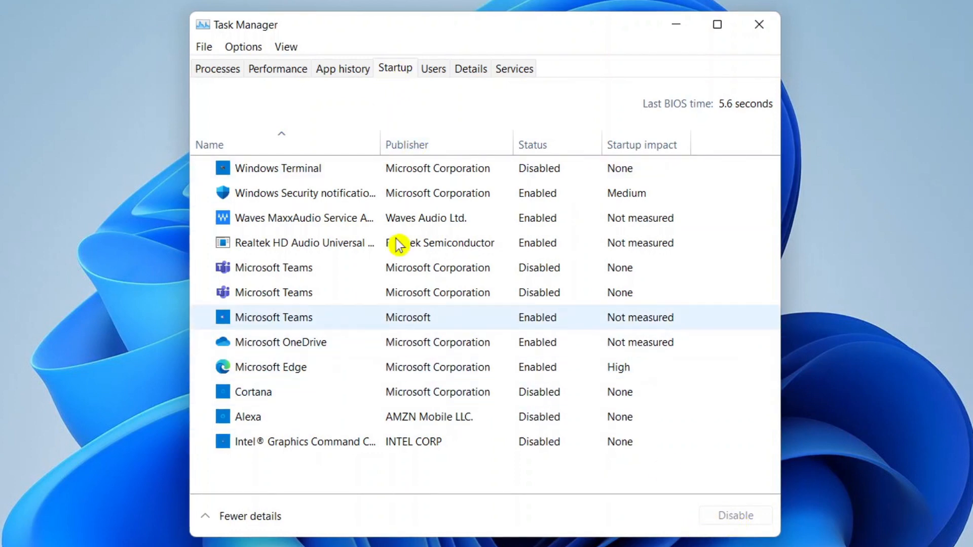
{"action": "left_click", "coordinate": [485, 207]}
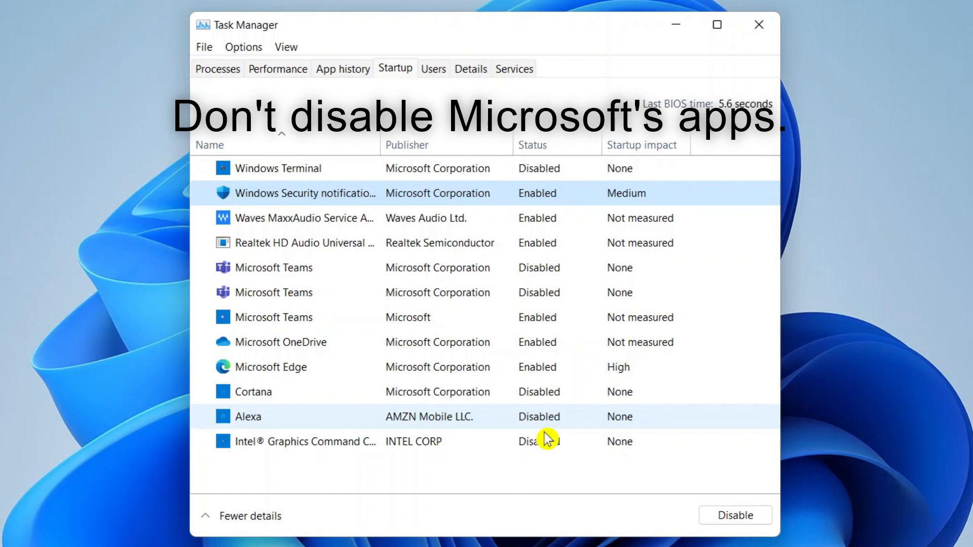
{"action": "left_click", "coordinate": [759, 25]}
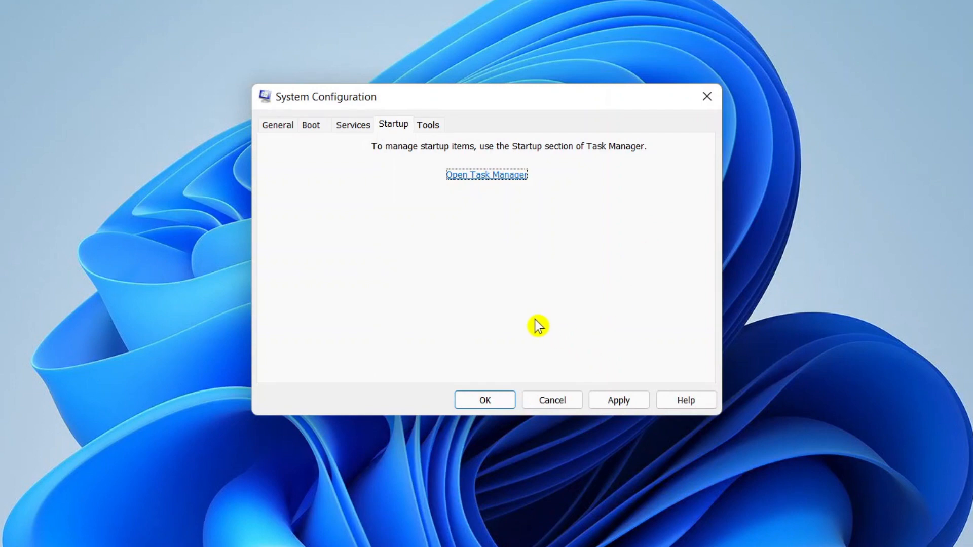
Apply the System Configuration changes and exit without restarting the computer
{"action": "left_click", "coordinate": [614, 406]}
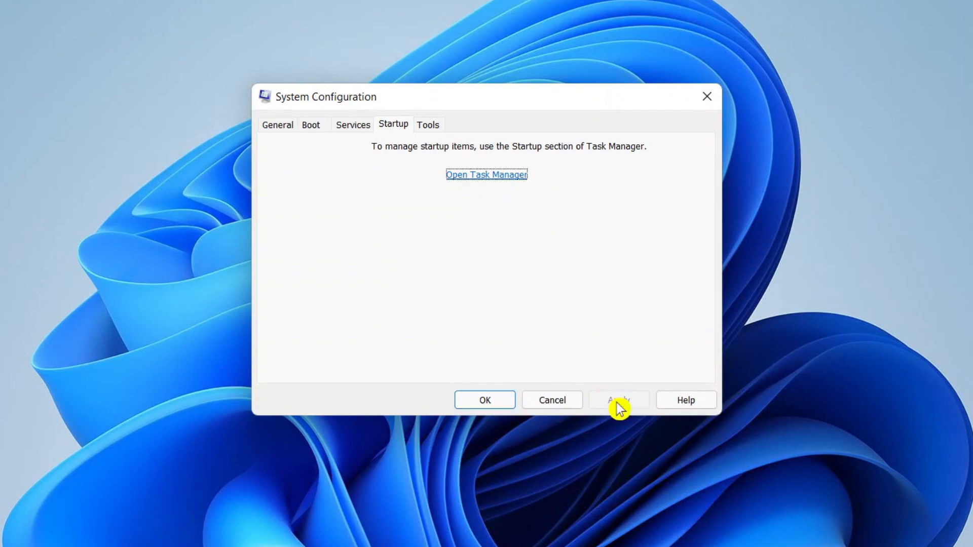
{"action": "left_click", "coordinate": [487, 406]}
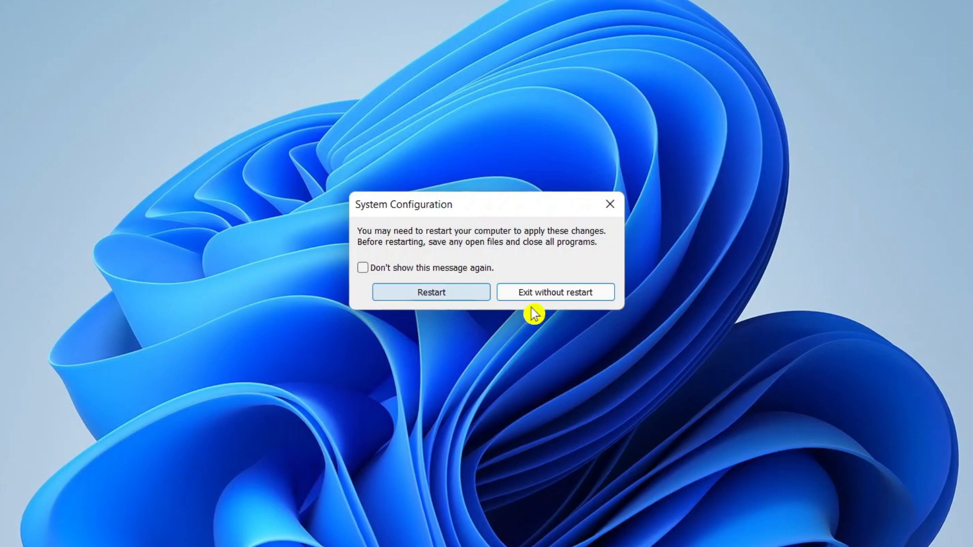
{"action": "left_click", "coordinate": [555, 297]}
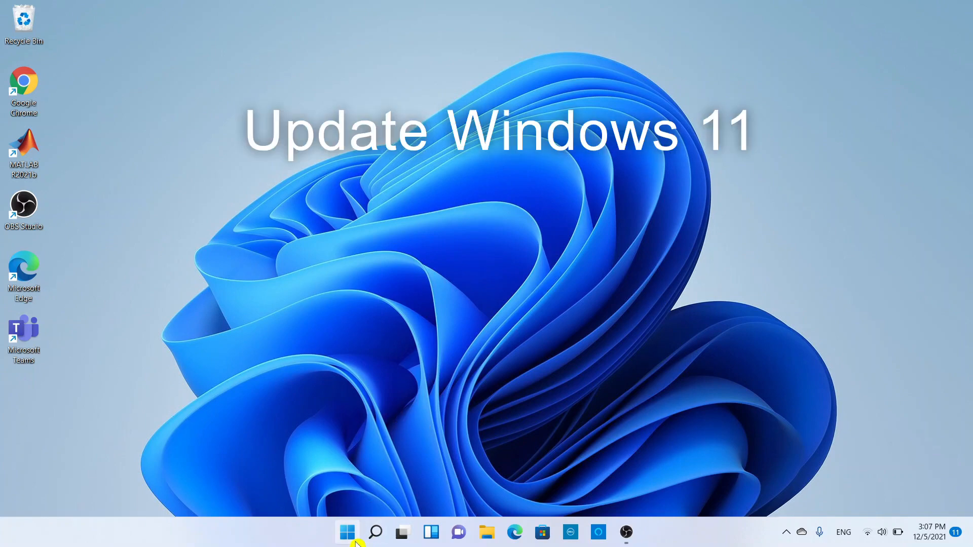
Check for updates on the Windows Update page of Settings and close Settings
{"action": "left_click", "coordinate": [354, 541]}
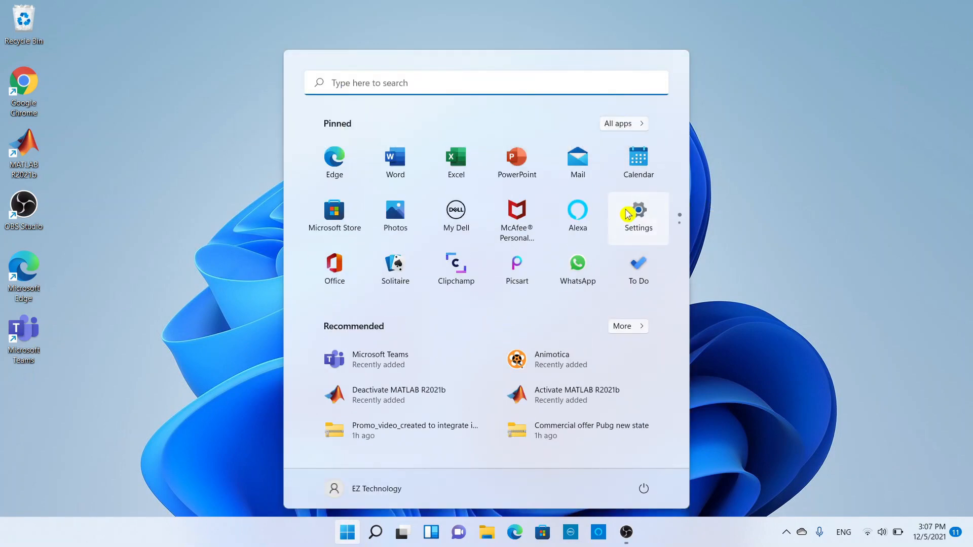
{"action": "left_click", "coordinate": [628, 211]}
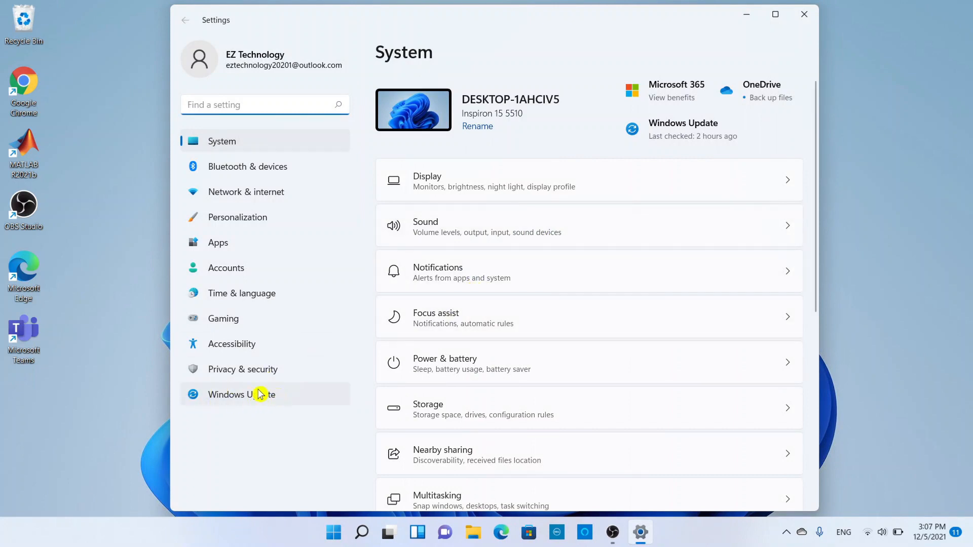
{"action": "left_click", "coordinate": [298, 396]}
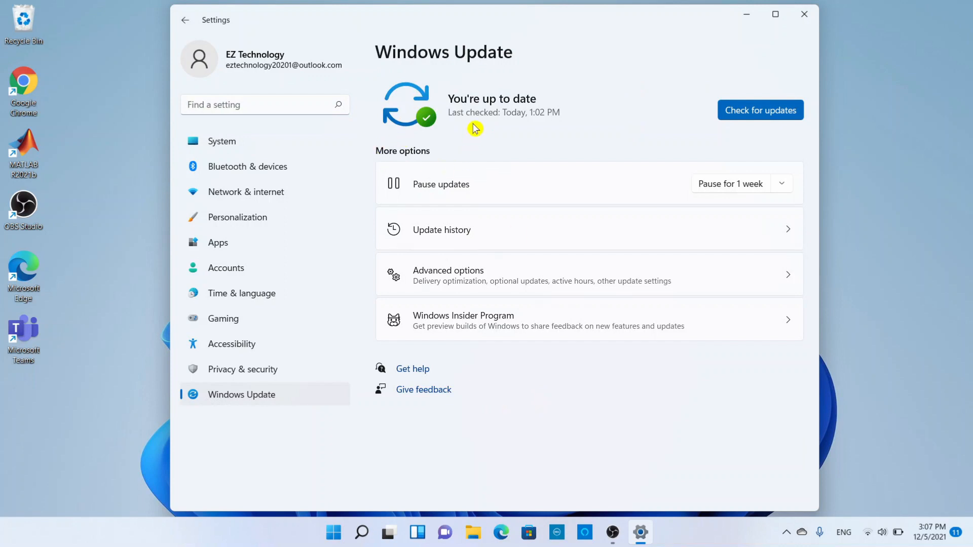
{"action": "left_click", "coordinate": [791, 123]}
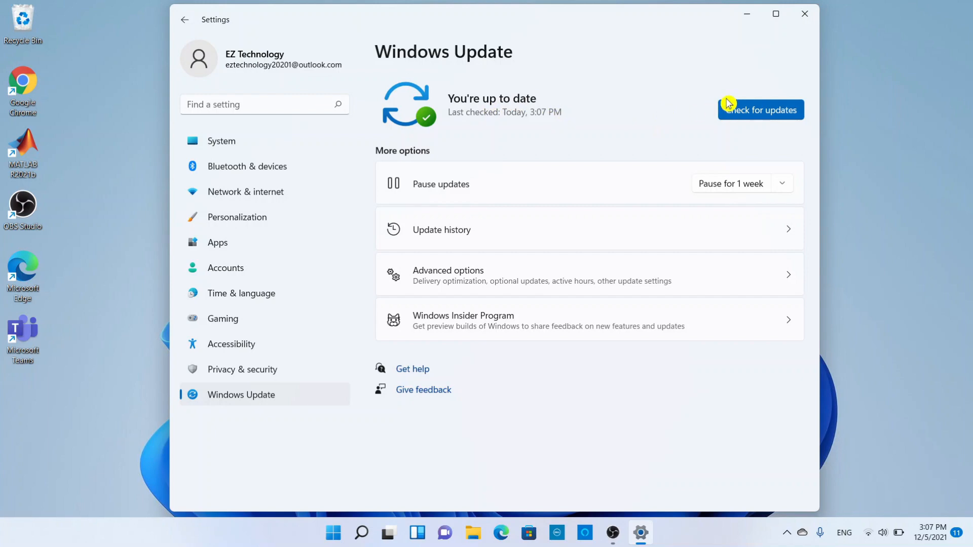
{"action": "left_click", "coordinate": [809, 24]}
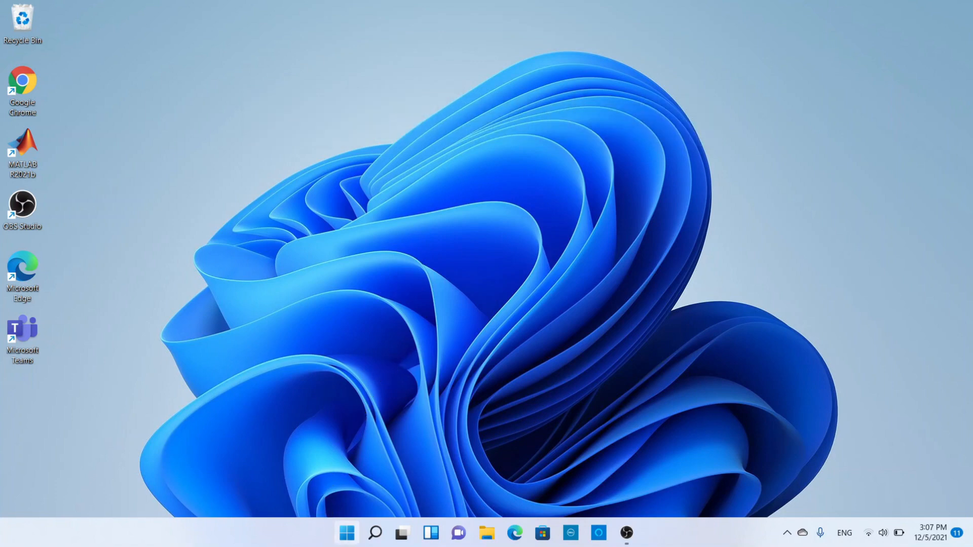
Search for "control" and open Control Panel with its items viewed as large icons
{"action": "left_click", "coordinate": [350, 538]}
{"action": "type", "text": "c"}
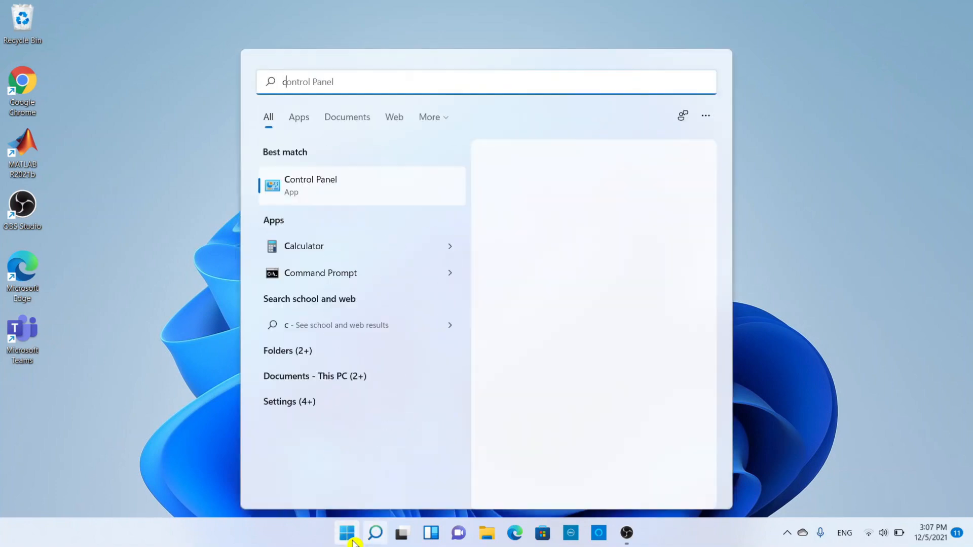
{"action": "type", "text": "ontrol"}
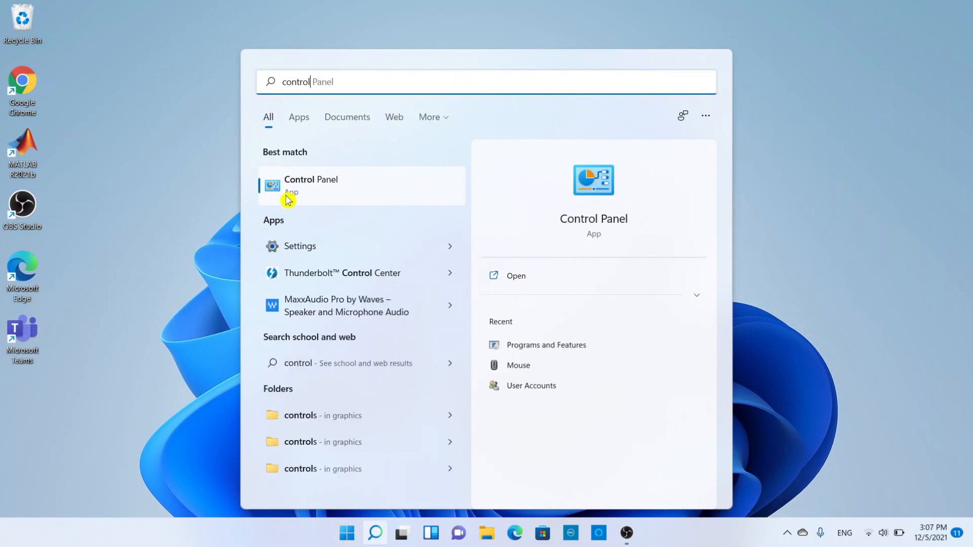
{"action": "left_click", "coordinate": [404, 190]}
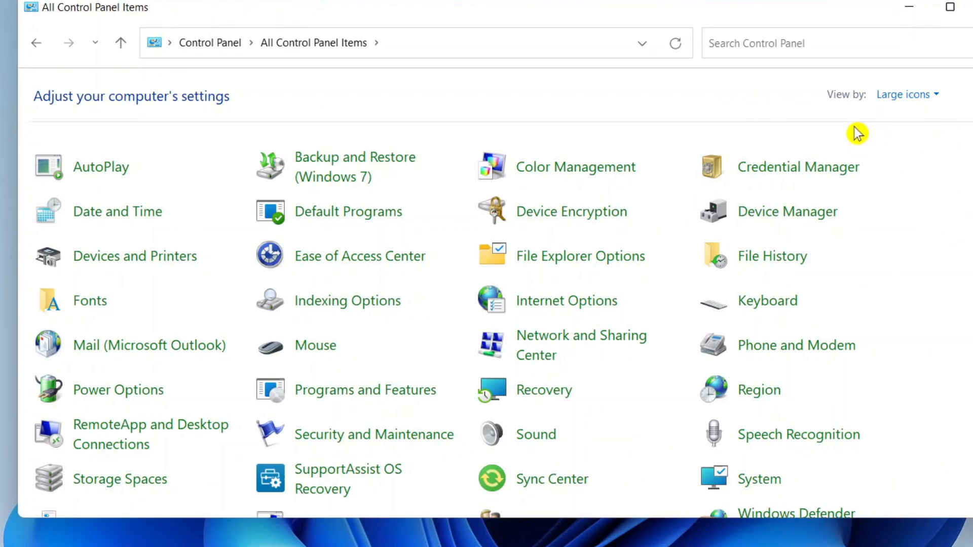
{"action": "left_click", "coordinate": [905, 99]}
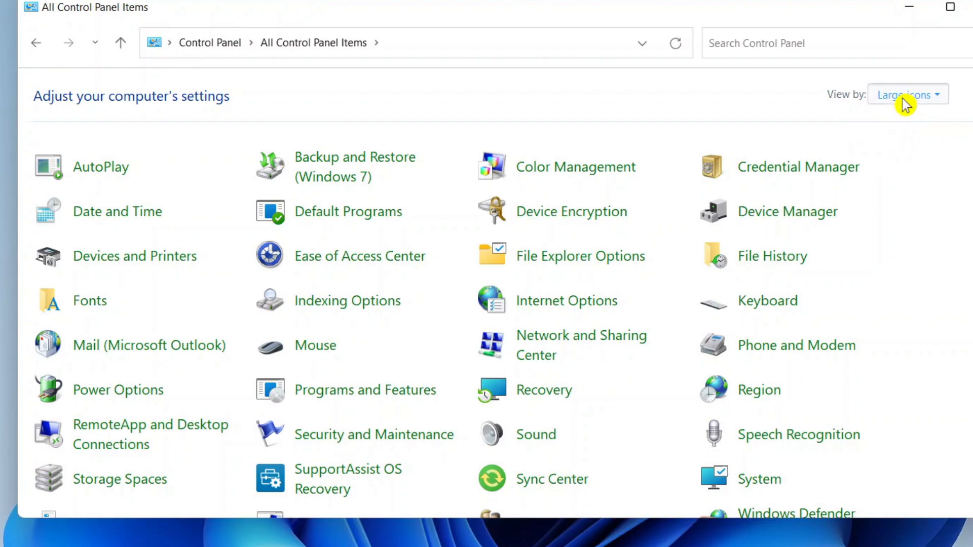
{"action": "left_click", "coordinate": [971, 238]}
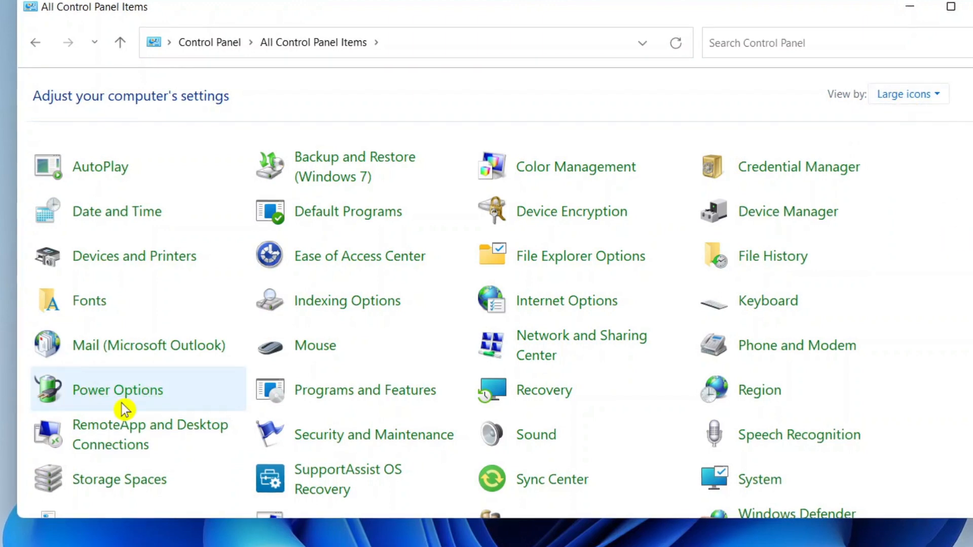
Unlock and review the shutdown settings, including fast startup, on the lid-closing page of Power Options, and close without saving changes
{"action": "left_click", "coordinate": [134, 392]}
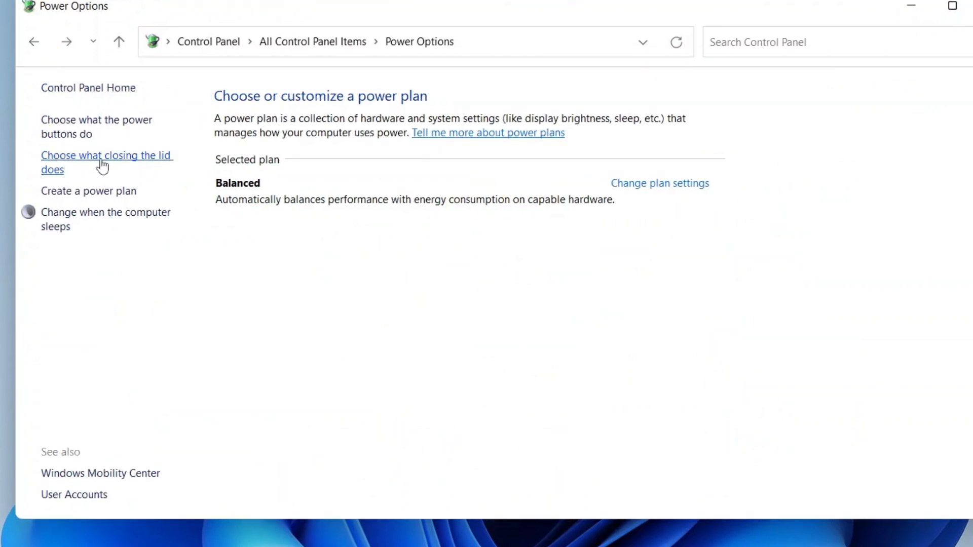
{"action": "left_click", "coordinate": [135, 161]}
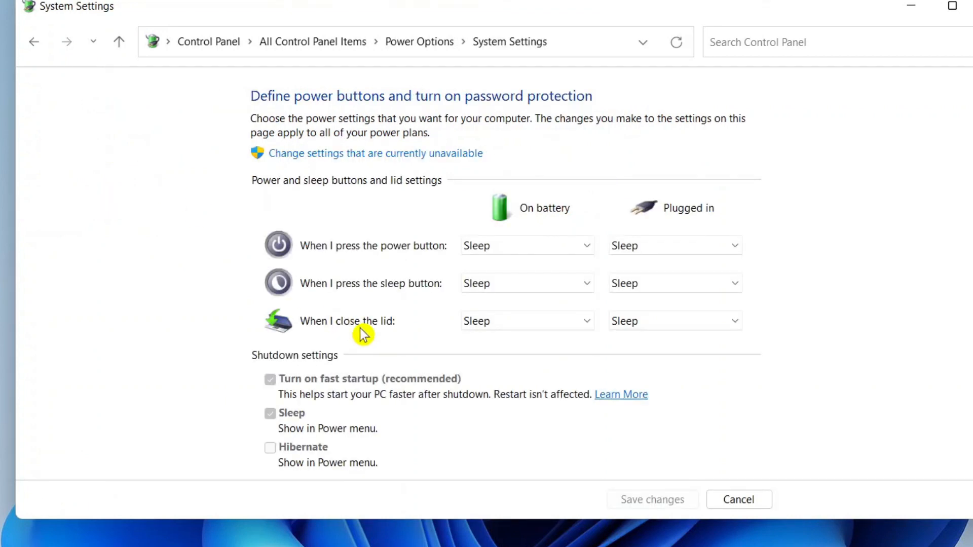
{"action": "scroll", "coordinate": [364, 335], "scroll_direction": "down", "scroll_amount": 1}
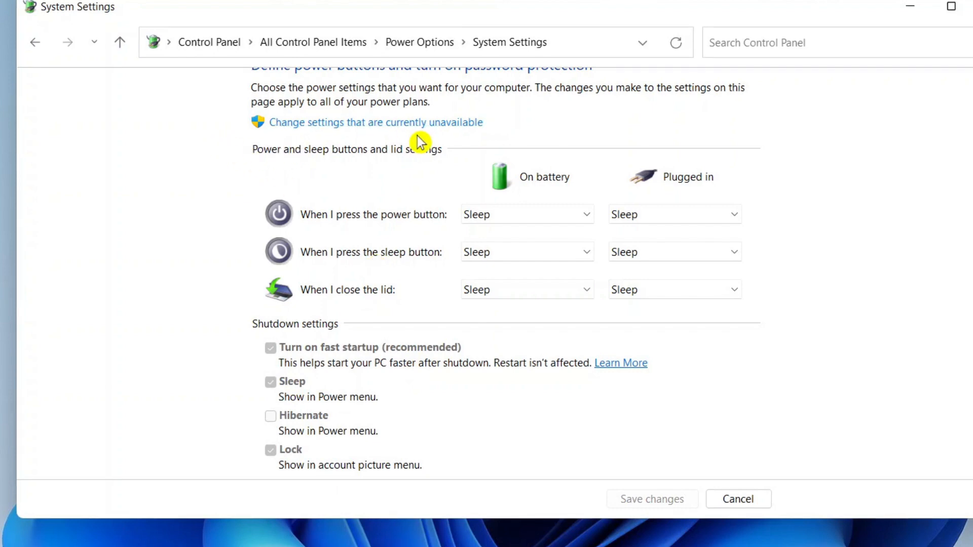
{"action": "left_click", "coordinate": [442, 125]}
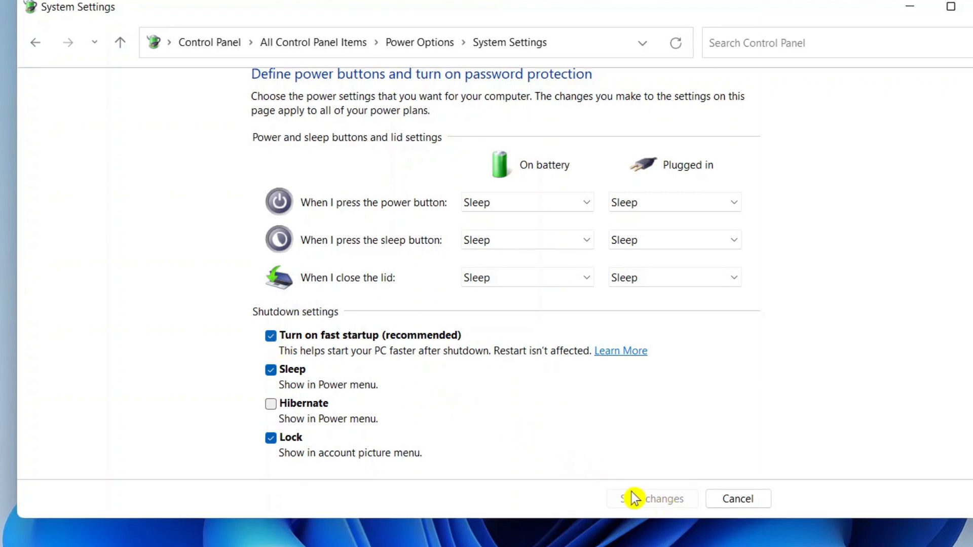
{"action": "left_click", "coordinate": [726, 507]}
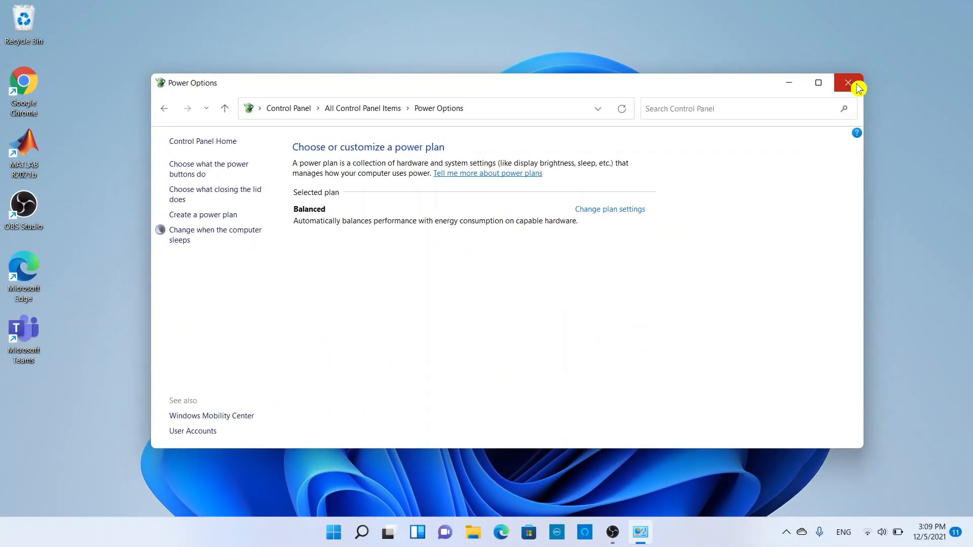
{"action": "left_click", "coordinate": [848, 82]}
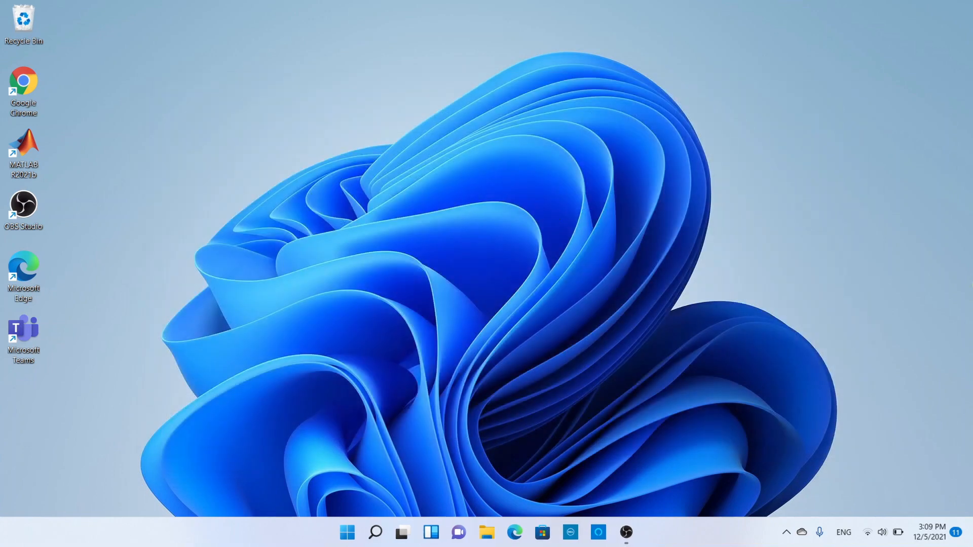